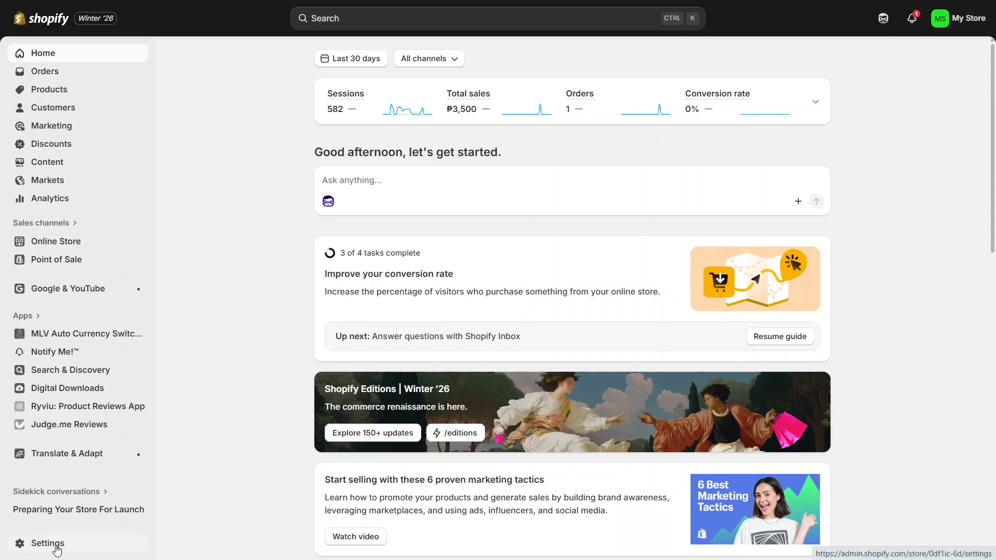
Create a variant metafield definition named "variant descriptions" with the Rich text type in the store settings and save it
{"action": "left_click", "coordinate": [57, 550]}
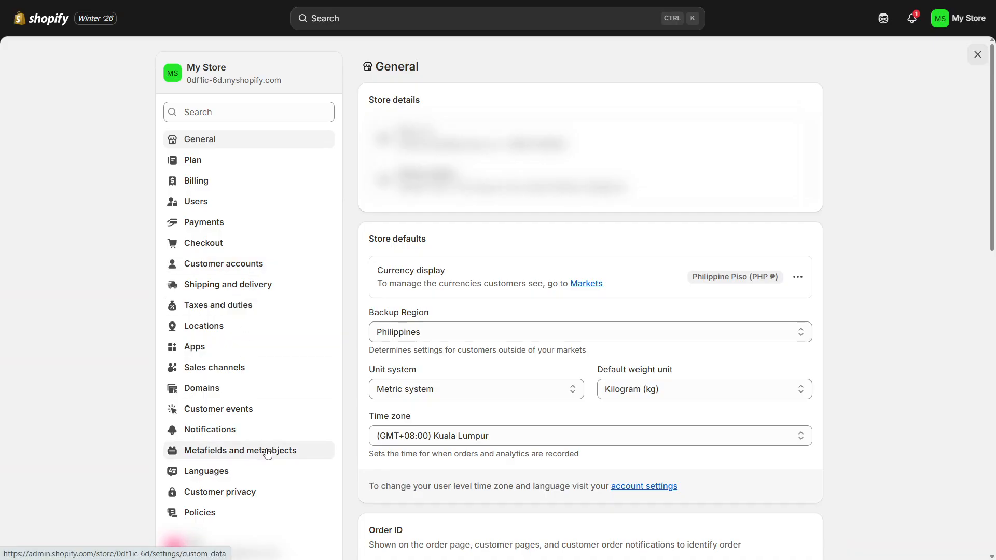
{"action": "left_click", "coordinate": [305, 456]}
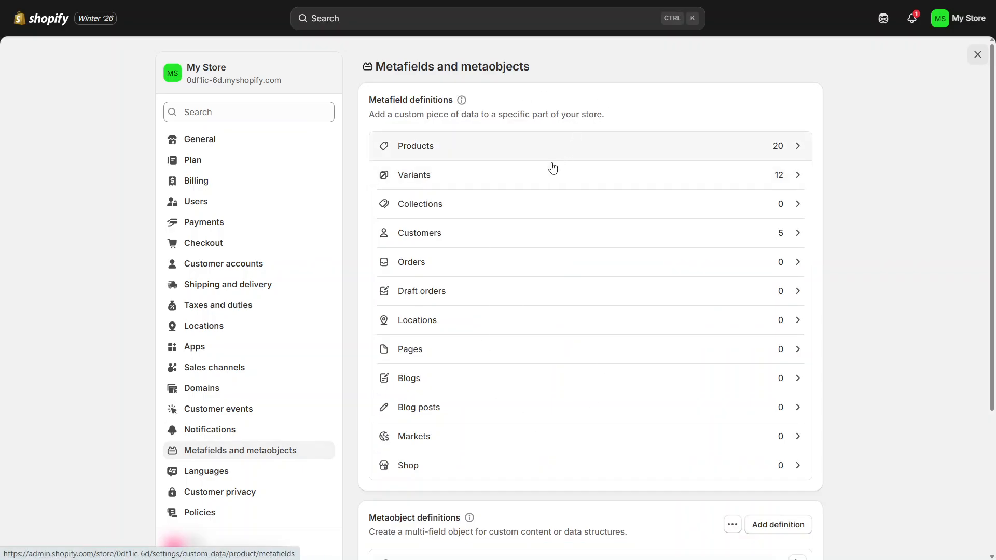
{"action": "left_click", "coordinate": [539, 185]}
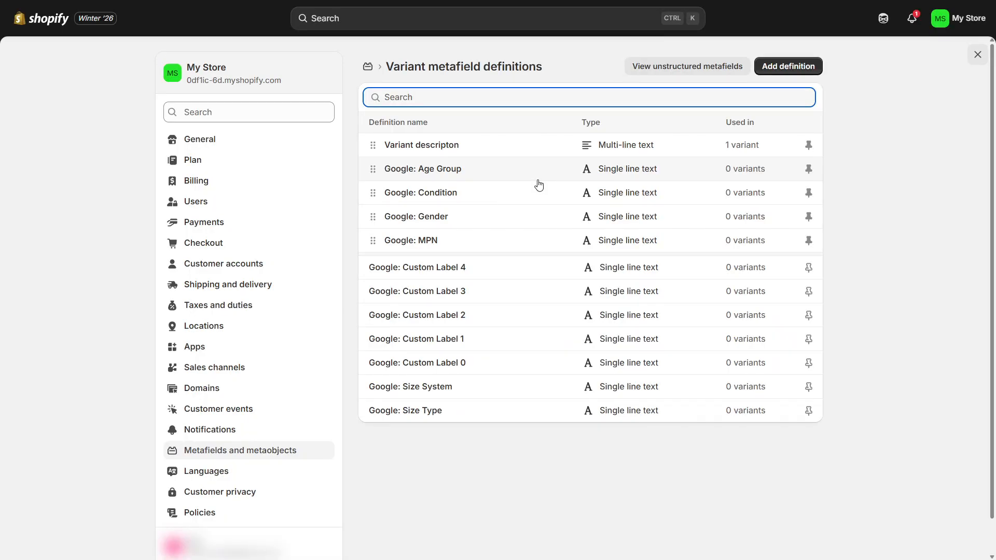
{"action": "left_click", "coordinate": [773, 68]}
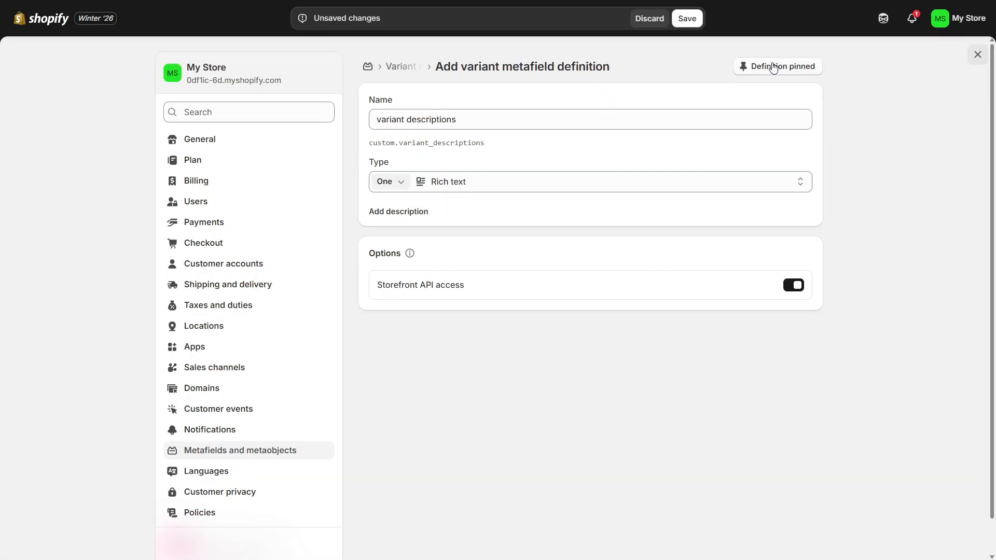
{"action": "triple_click", "coordinate": [538, 125]}
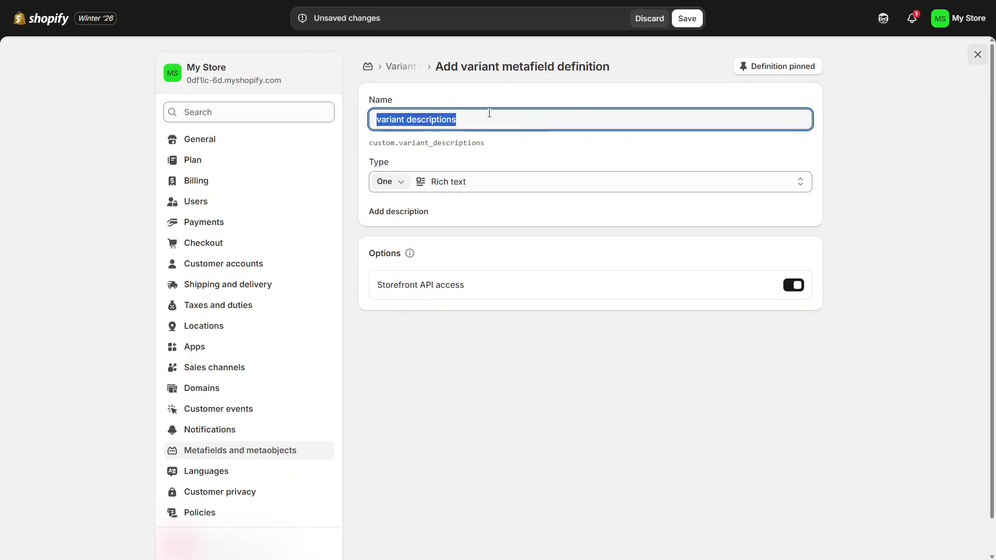
{"action": "left_click", "coordinate": [430, 185]}
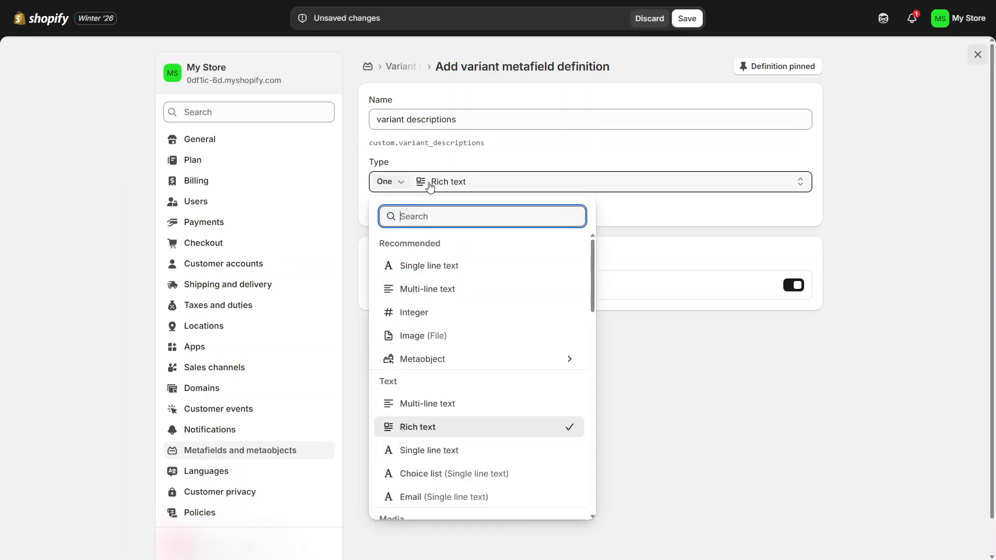
{"action": "left_click", "coordinate": [442, 434]}
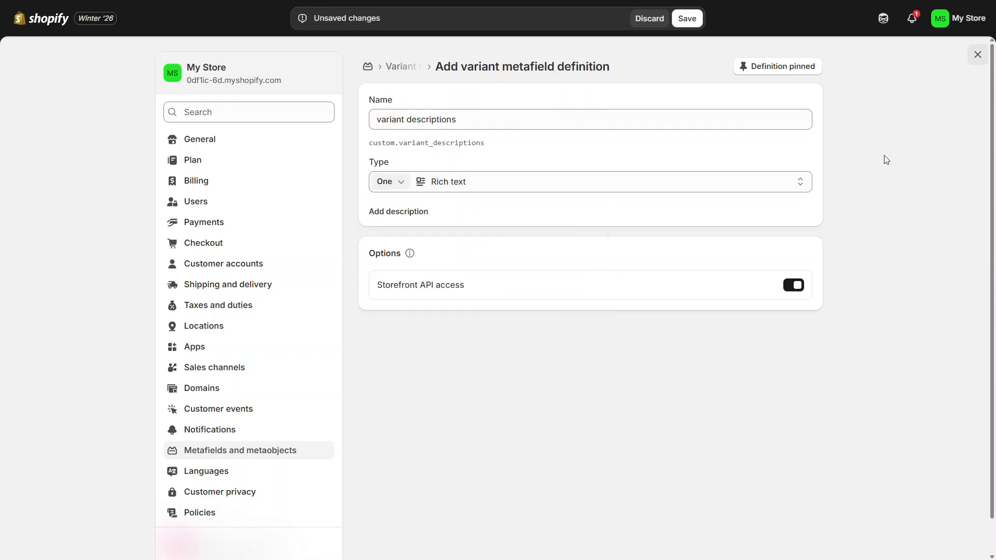
{"action": "left_click", "coordinate": [692, 24]}
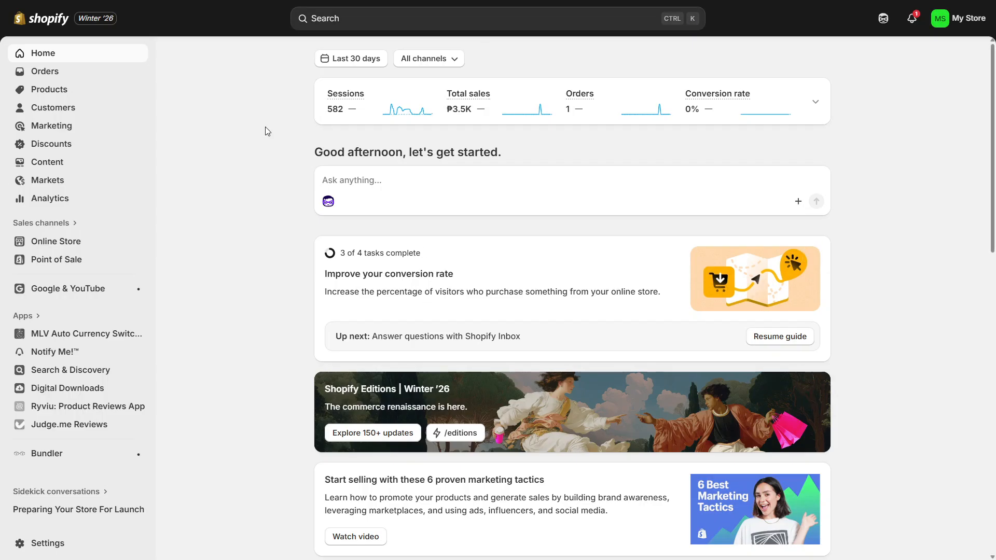
Enter "sample" in the first Variant Description metafield of the V-neck Shirt's Black variant
{"action": "left_click", "coordinate": [60, 90]}
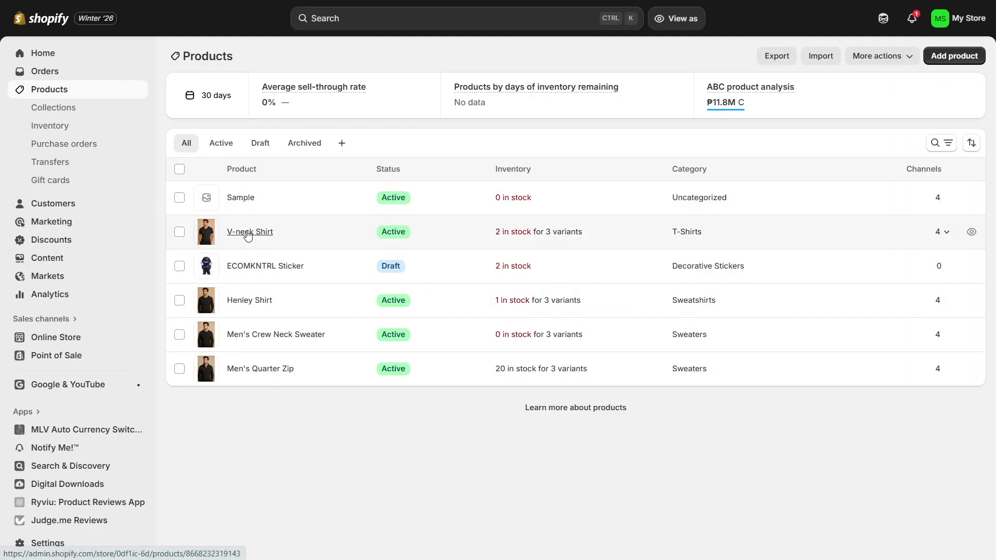
{"action": "left_click", "coordinate": [247, 235]}
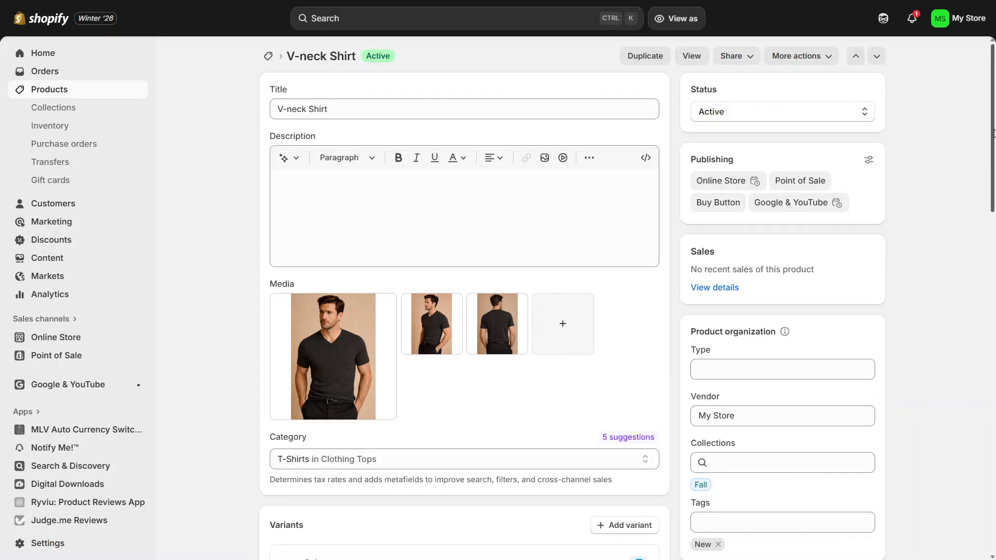
{"action": "left_click_drag", "start_coordinate": [993, 134], "coordinate": [993, 296]}
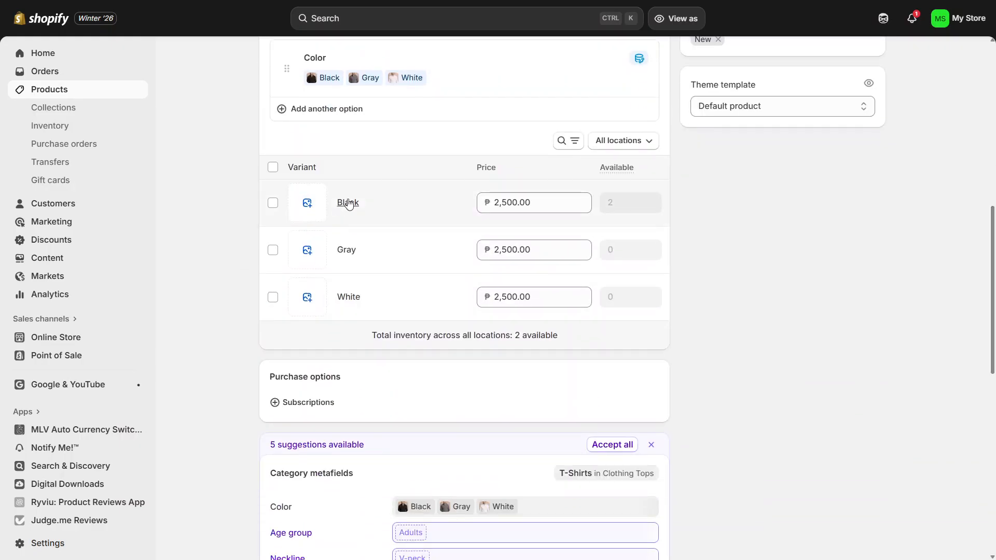
{"action": "left_click", "coordinate": [349, 203]}
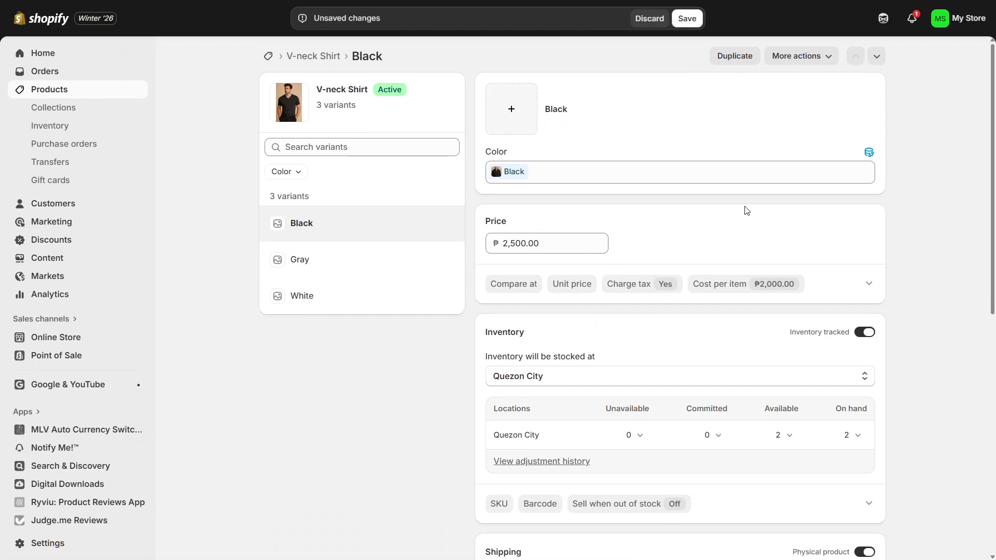
{"action": "left_click_drag", "start_coordinate": [994, 95], "coordinate": [994, 298]}
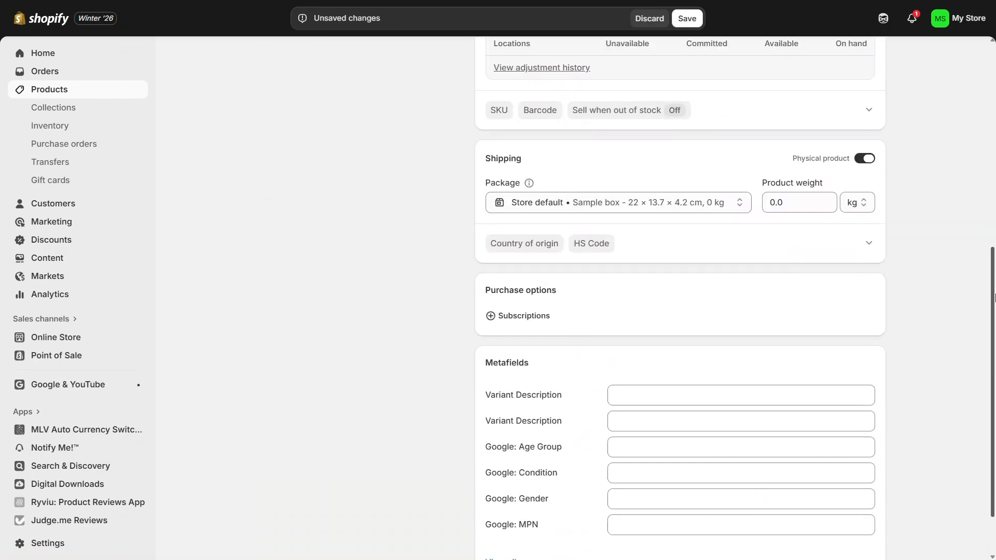
{"action": "left_click", "coordinate": [690, 396]}
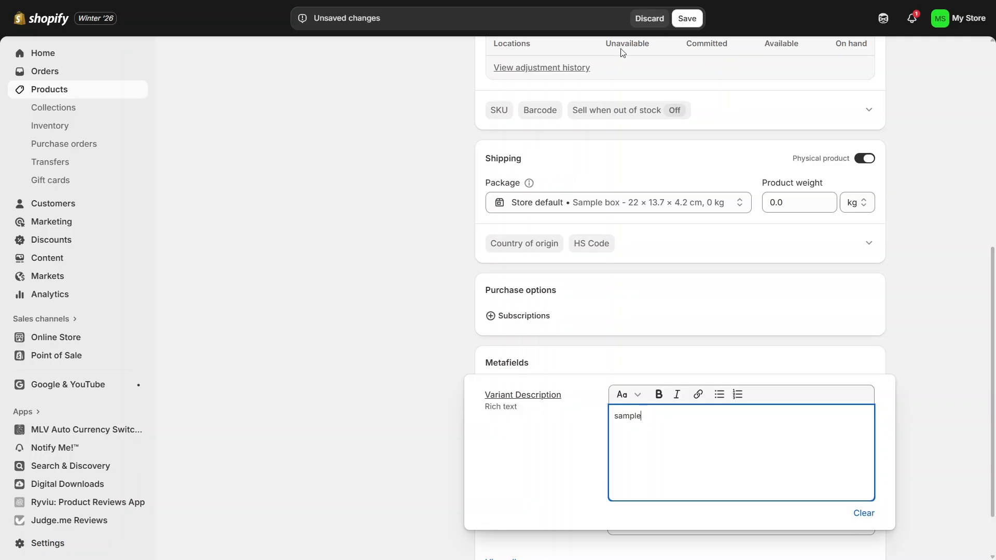
{"action": "left_click", "coordinate": [379, 181]}
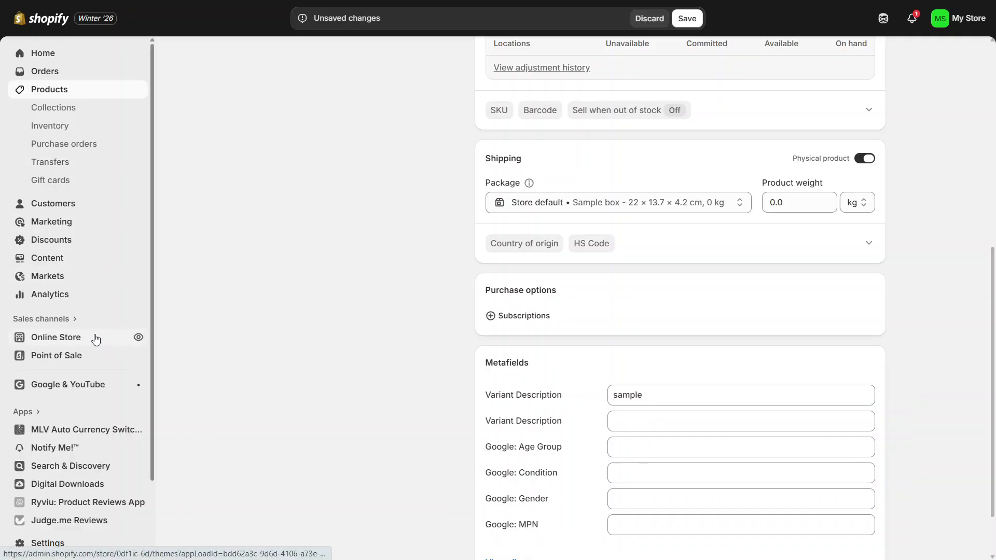
Open the Dawn theme for editing in the online store and load its Default product template
{"action": "left_click", "coordinate": [64, 344]}
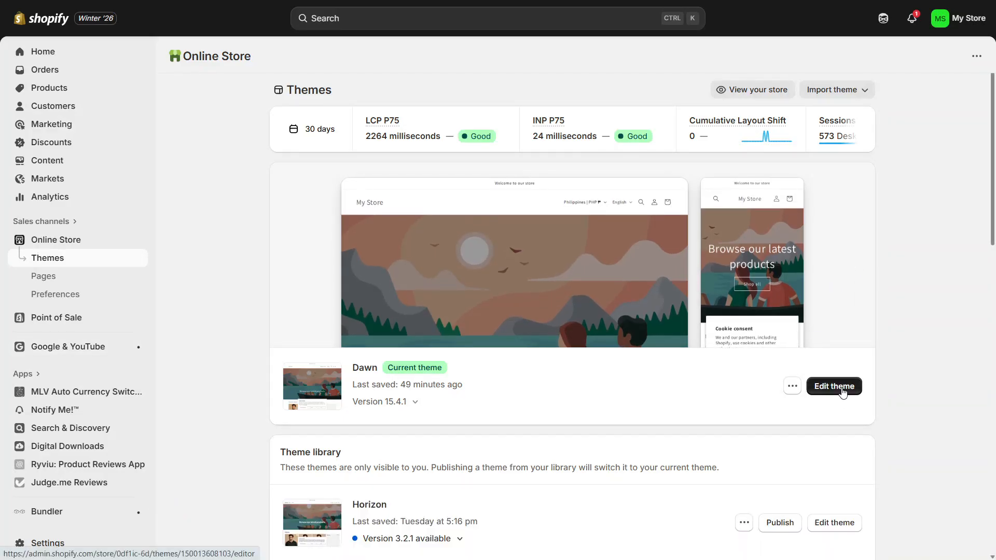
{"action": "left_click", "coordinate": [836, 387]}
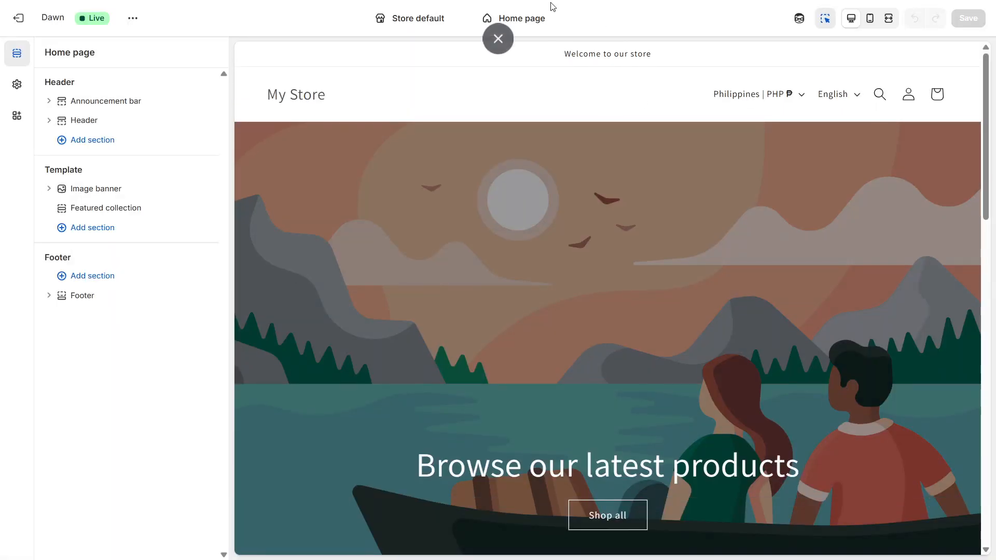
{"action": "left_click", "coordinate": [529, 25]}
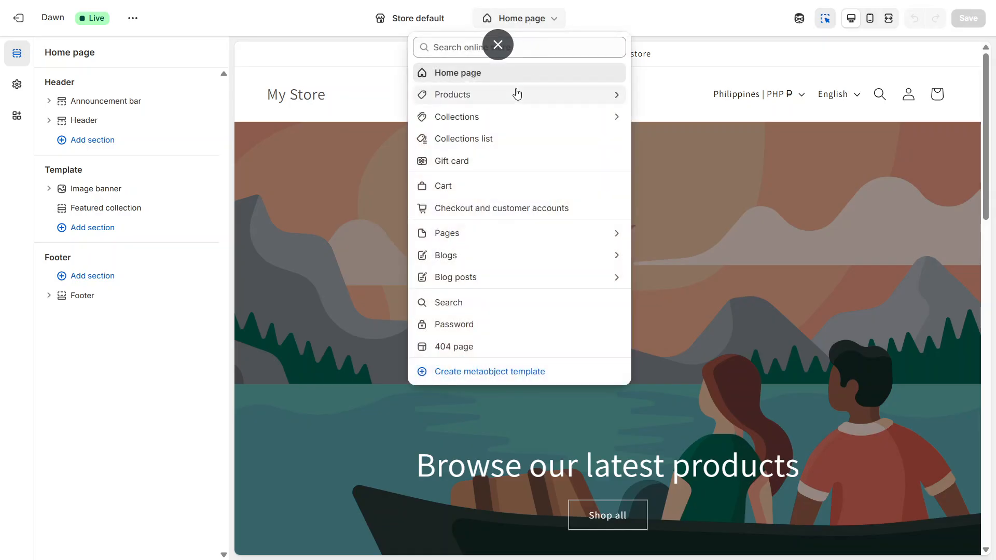
{"action": "left_click", "coordinate": [517, 94]}
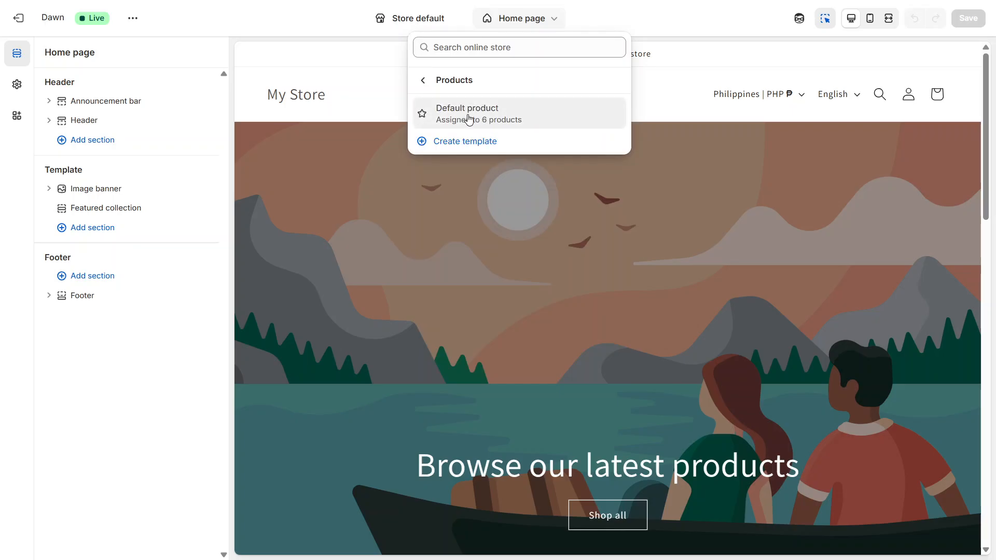
{"action": "left_click", "coordinate": [469, 119]}
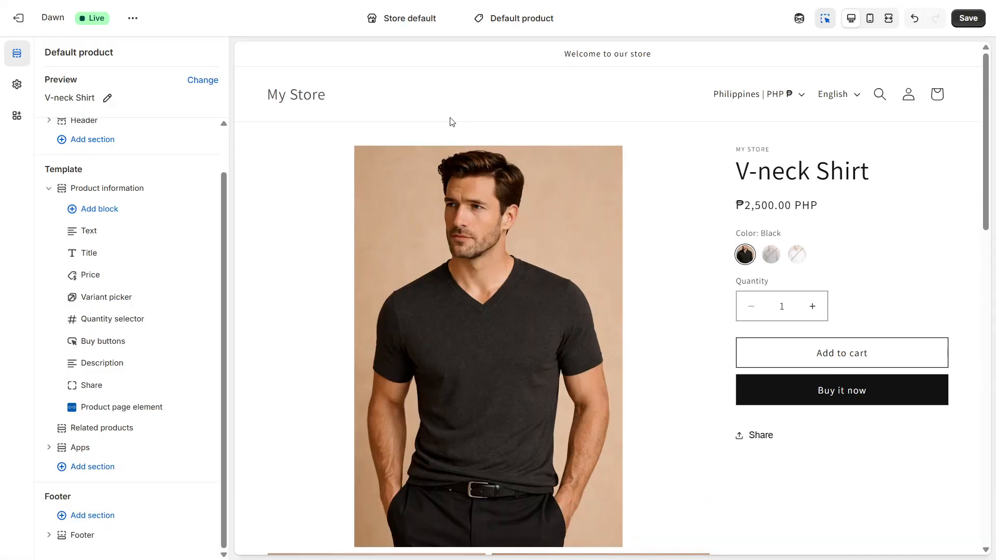
Add a Custom Liquid section to the product template and place it directly above Related products
{"action": "left_click", "coordinate": [102, 476]}
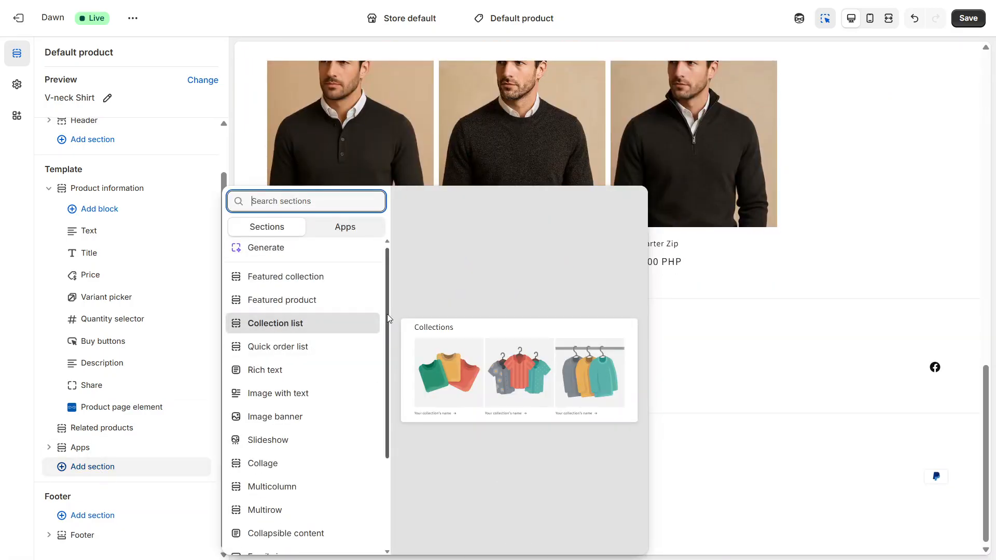
{"action": "scroll", "coordinate": [360, 493], "scroll_direction": "down", "scroll_amount": 3}
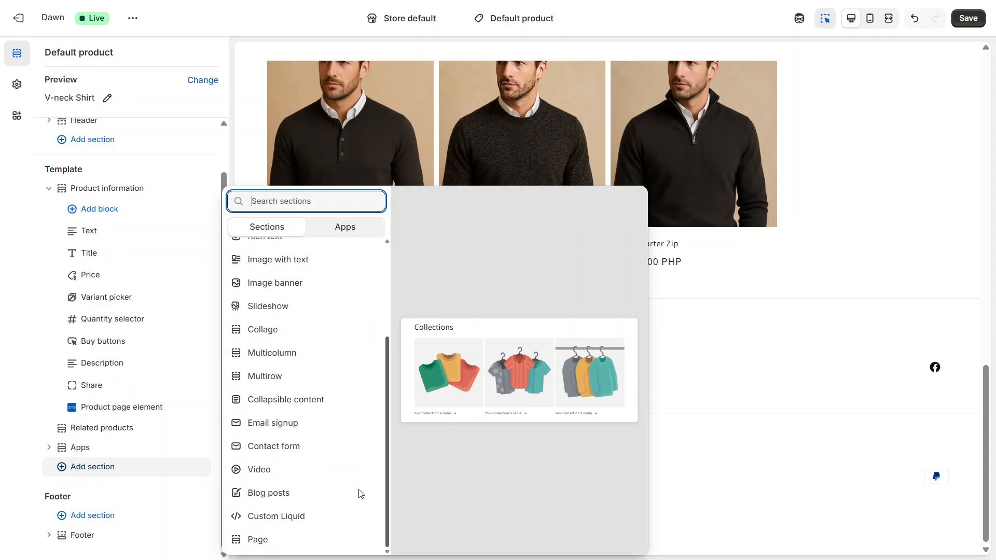
{"action": "left_click", "coordinate": [330, 518]}
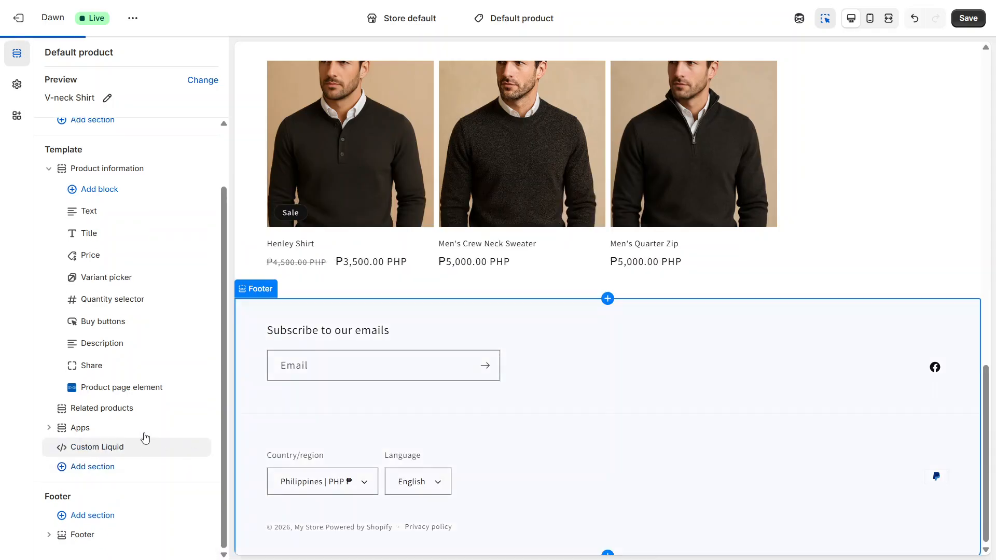
{"action": "left_click_drag", "start_coordinate": [140, 453], "coordinate": [125, 413]}
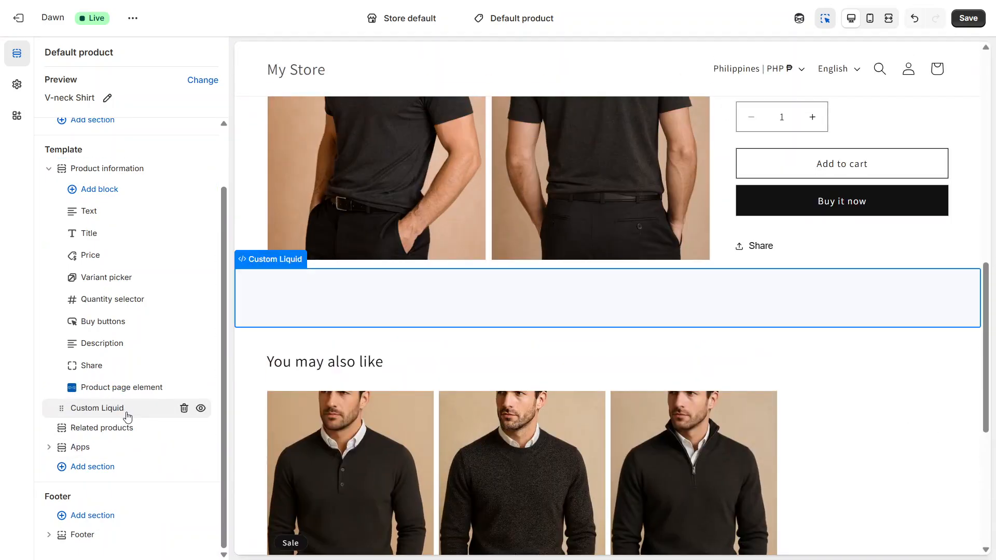
Insert Liquid code into the Custom Liquid section that outputs the selected variant's metafields.custom.variant_description, including the variant data and update scripts, and review it
{"action": "left_click", "coordinate": [126, 413]}
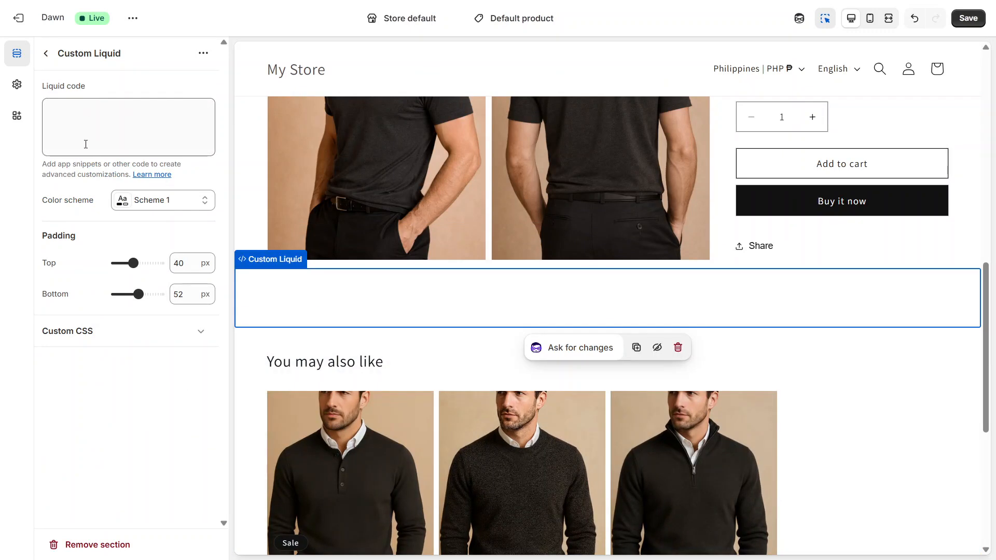
{"action": "left_click", "coordinate": [91, 145]}
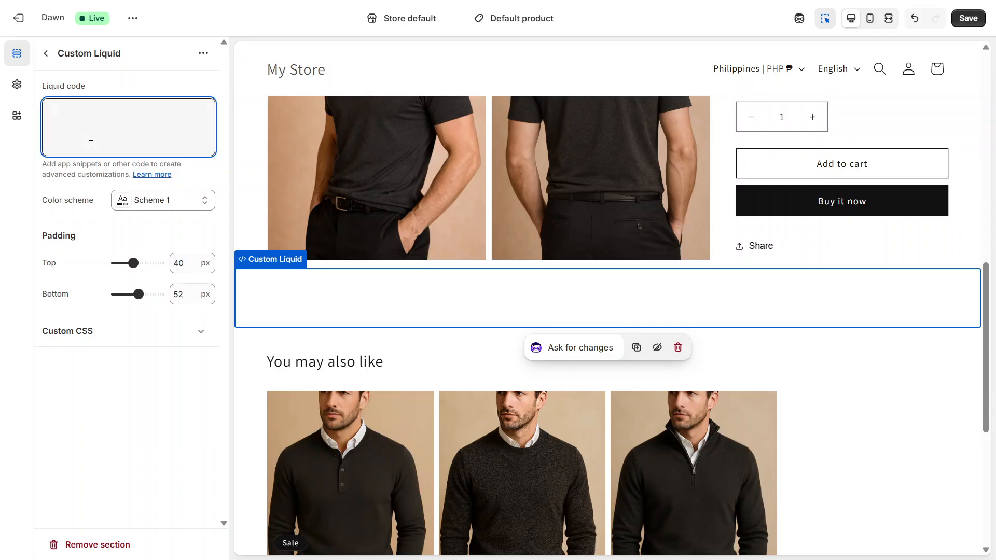
{"action": "key", "text": "ctrl+v"}
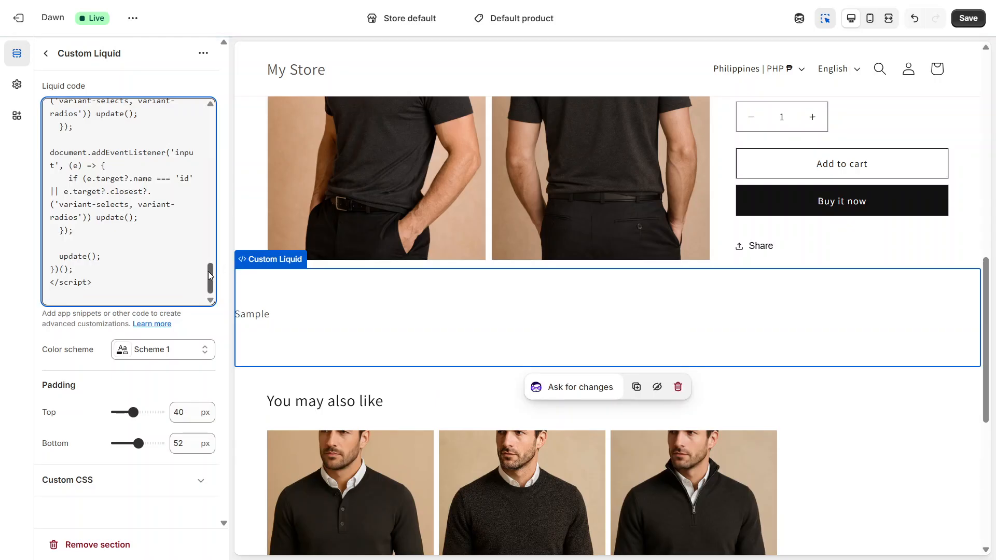
{"action": "left_click_drag", "start_coordinate": [209, 275], "coordinate": [202, 140]}
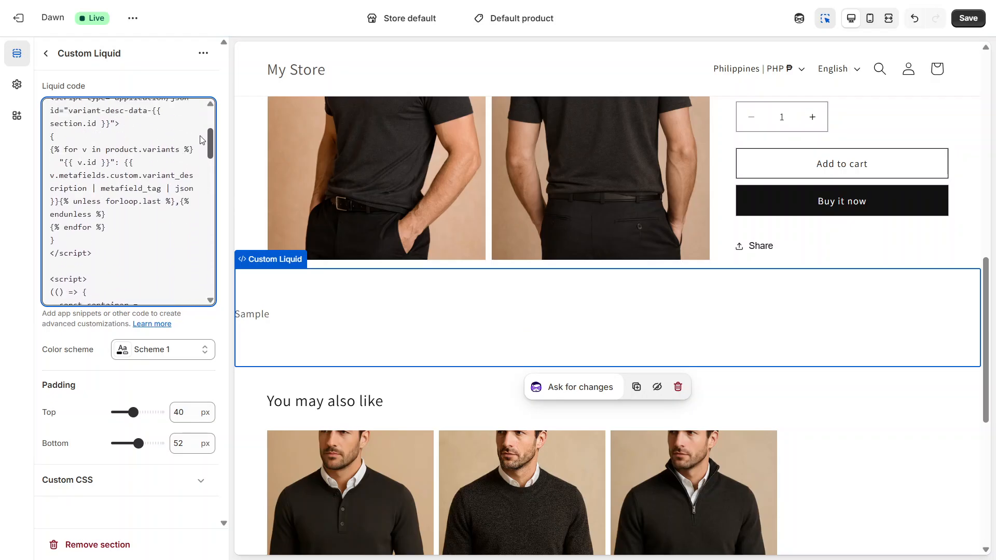
{"action": "scroll", "coordinate": [202, 145], "scroll_direction": "up", "scroll_amount": 5}
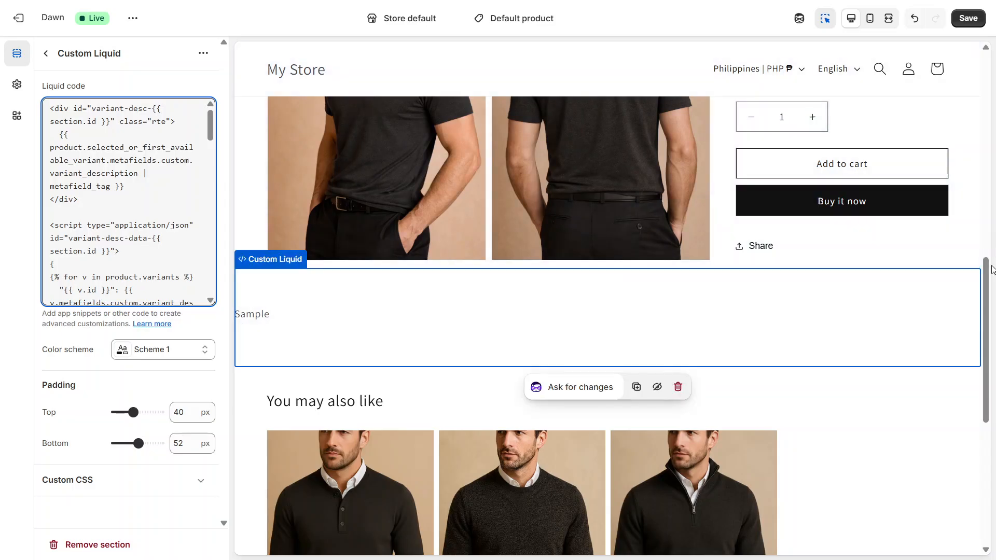
{"action": "left_click_drag", "start_coordinate": [988, 273], "coordinate": [974, 241]}
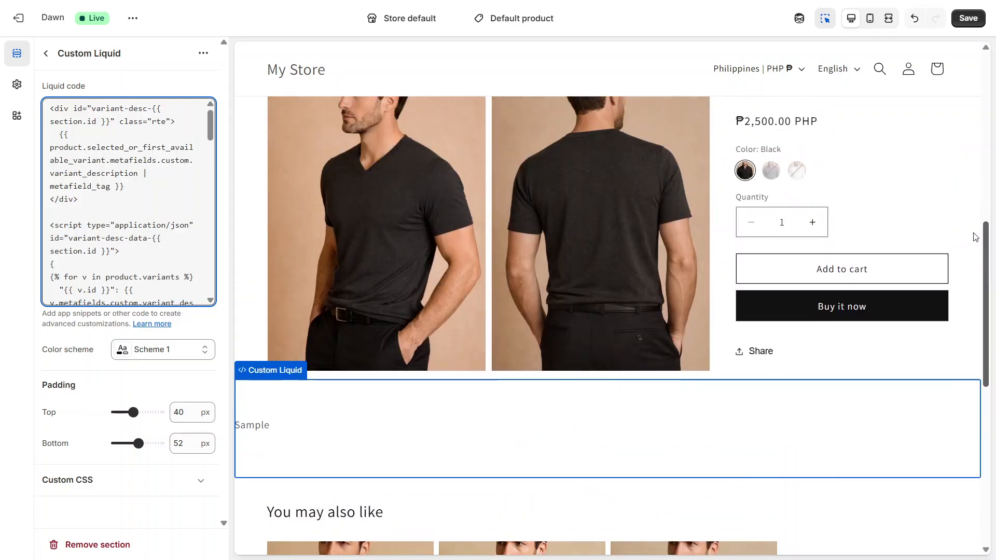